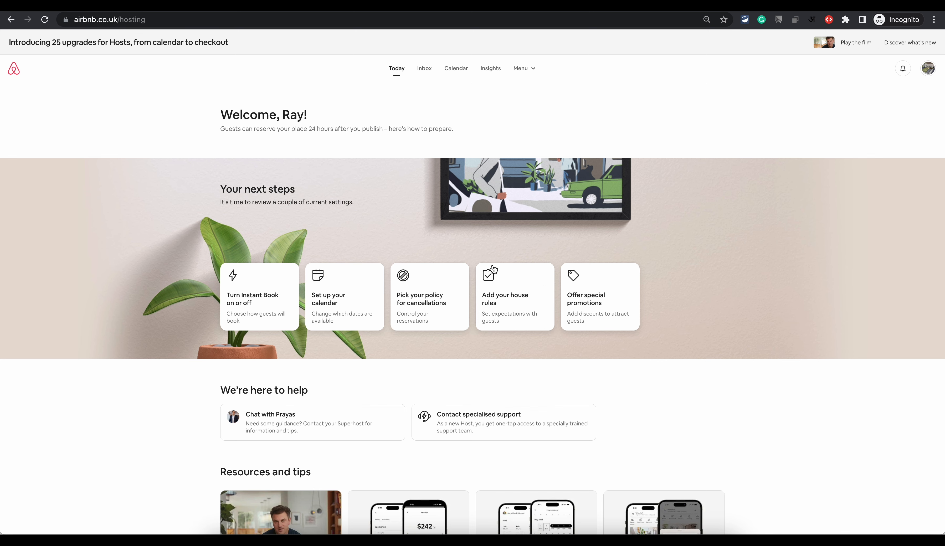
Open the bungalow listing's calendar and select the dates 8–14 May 2023
{"action": "left_click", "coordinate": [457, 68]}
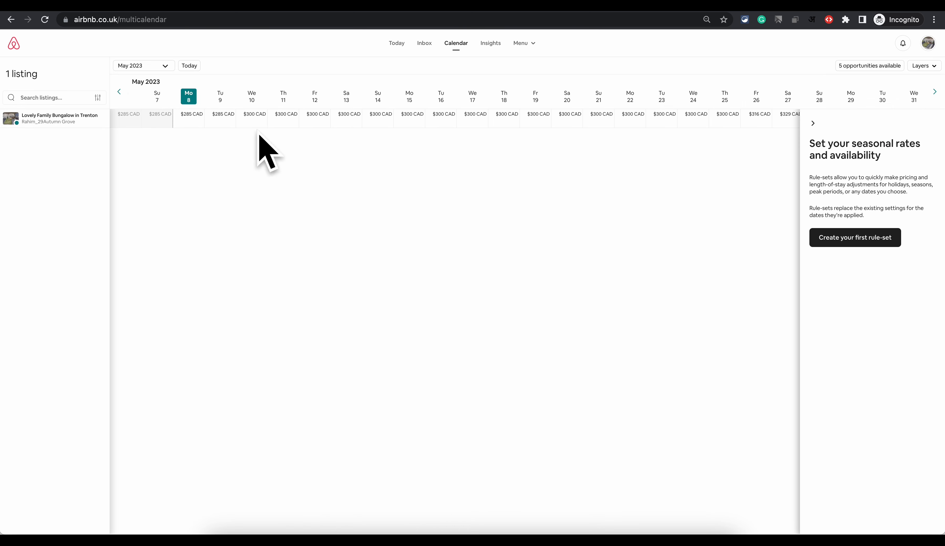
{"action": "left_click", "coordinate": [80, 120]}
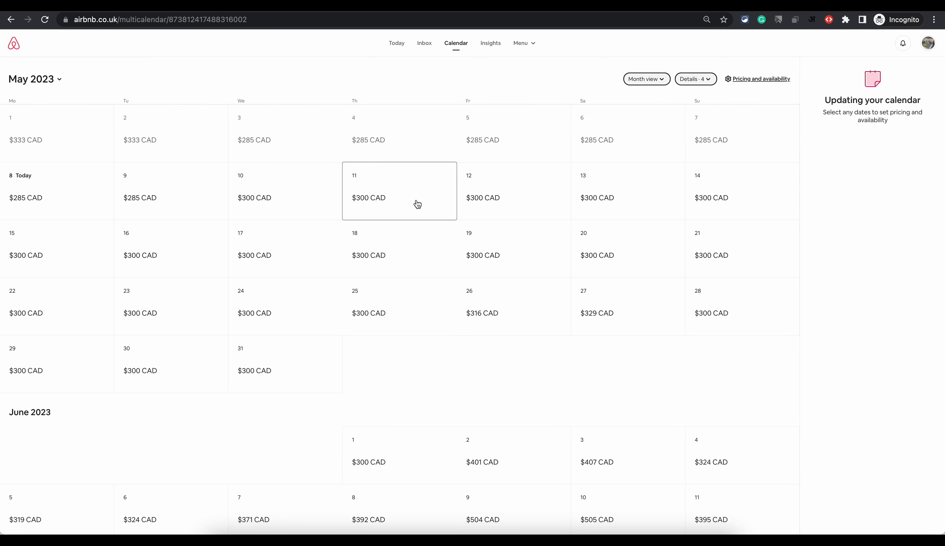
{"action": "left_click", "coordinate": [71, 194]}
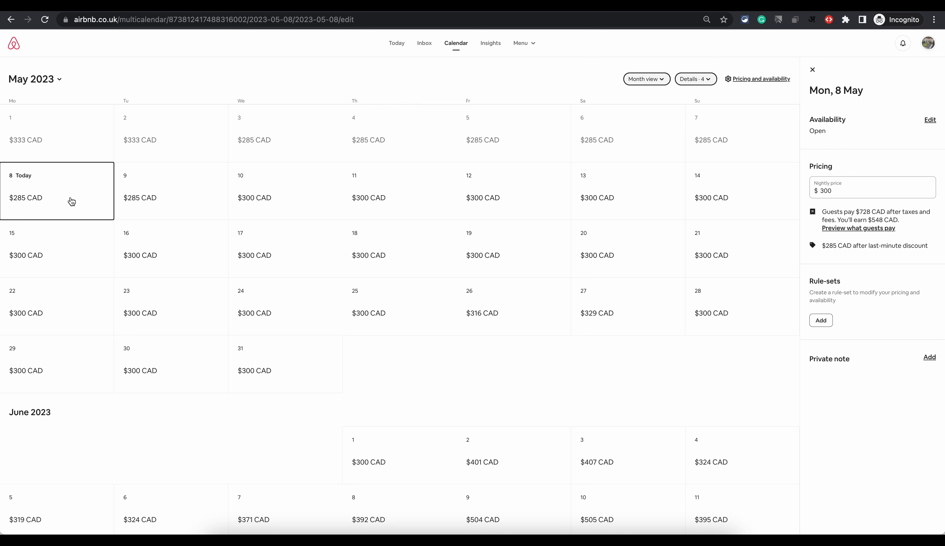
{"action": "left_click_drag", "start_coordinate": [72, 201], "coordinate": [643, 299]}
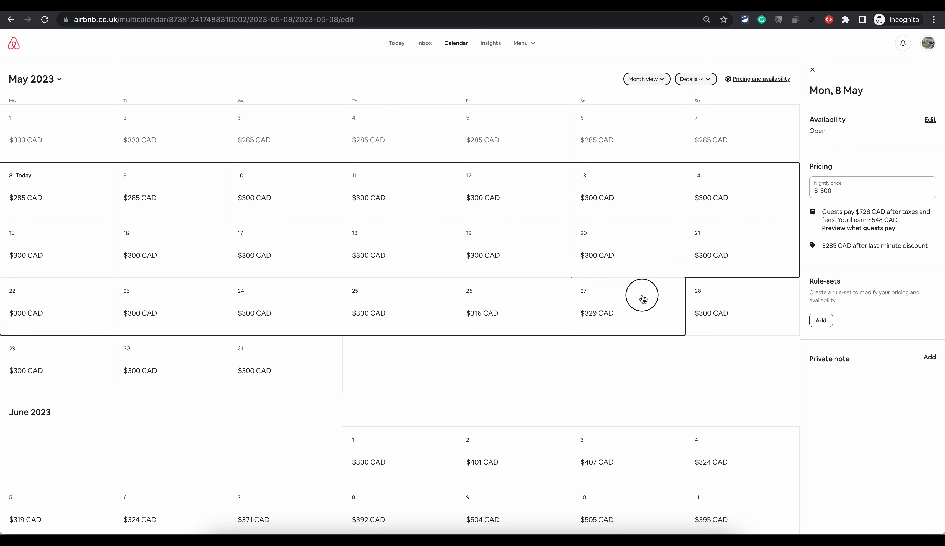
{"action": "left_click_drag", "start_coordinate": [643, 299], "coordinate": [704, 207]}
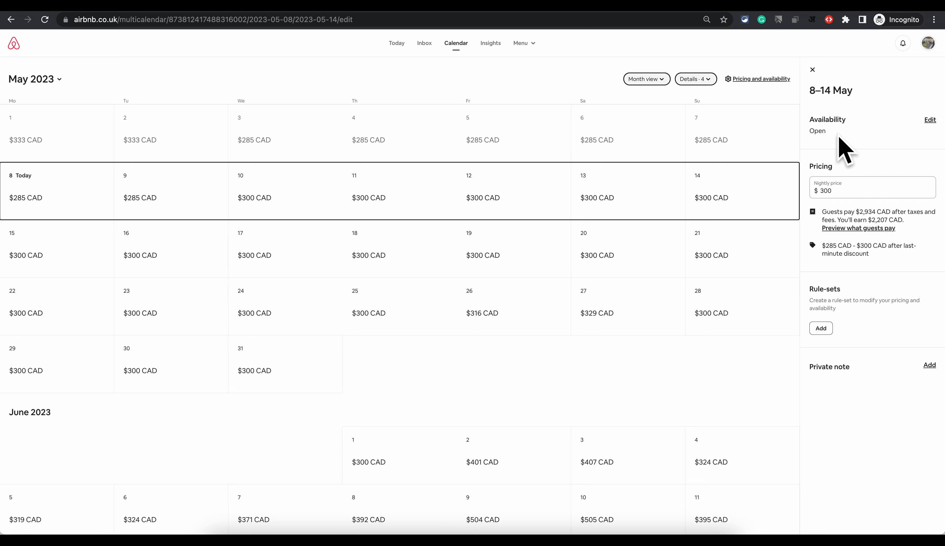
{"action": "left_click", "coordinate": [932, 119]}
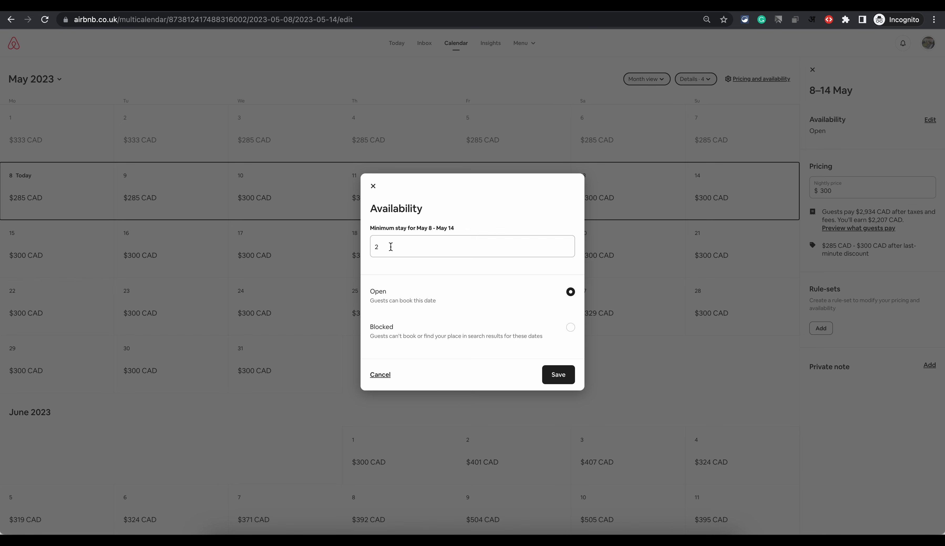
{"action": "left_click_drag", "start_coordinate": [389, 248], "coordinate": [371, 249]}
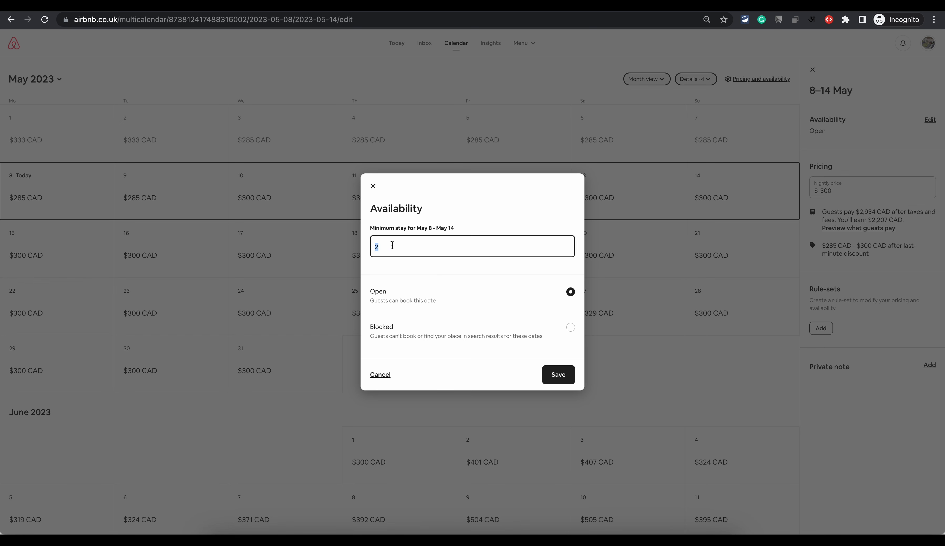
{"action": "left_click", "coordinate": [372, 186]}
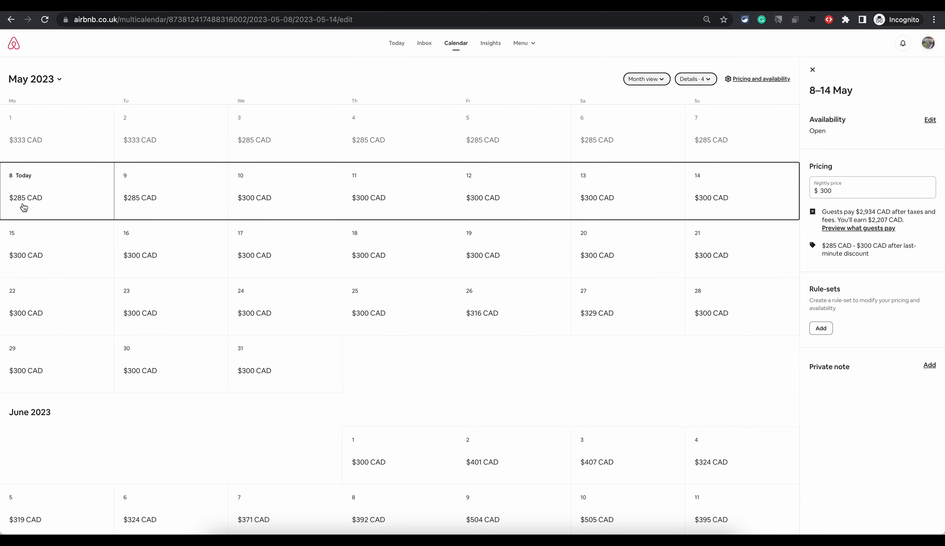
Set the minimum stay for 8–14 May to 3 nights with the dates marked Open, and save the availability
{"action": "left_click", "coordinate": [928, 121]}
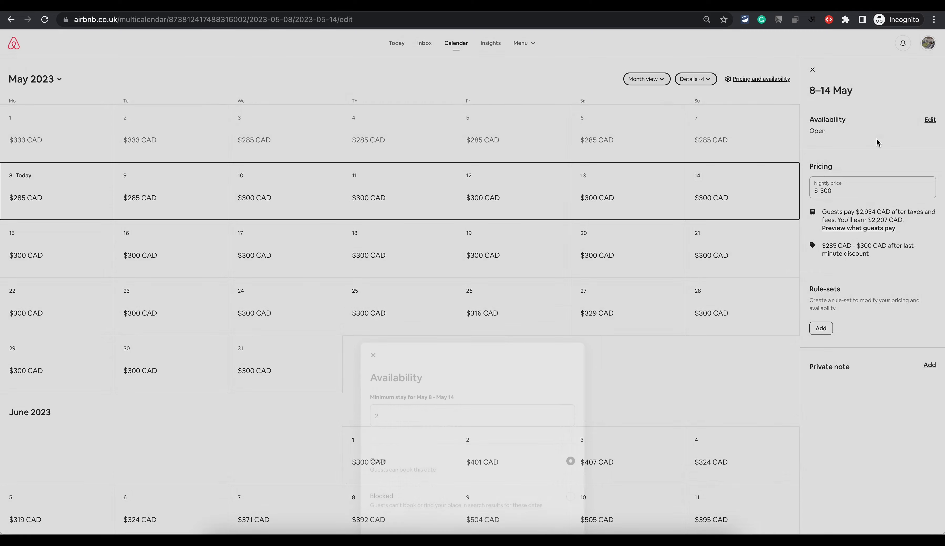
{"action": "left_click_drag", "start_coordinate": [441, 246], "coordinate": [363, 250]}
{"action": "type", "text": "3"}
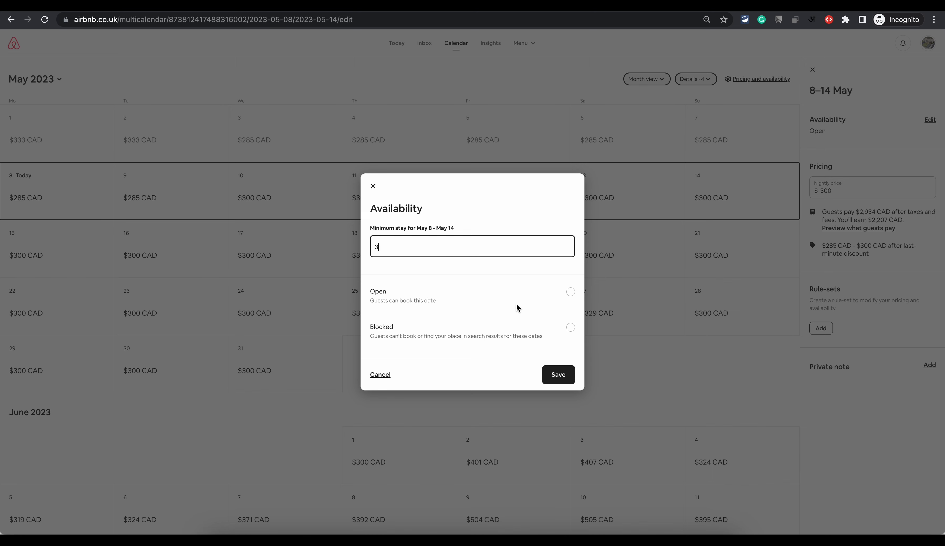
{"action": "left_click", "coordinate": [570, 327]}
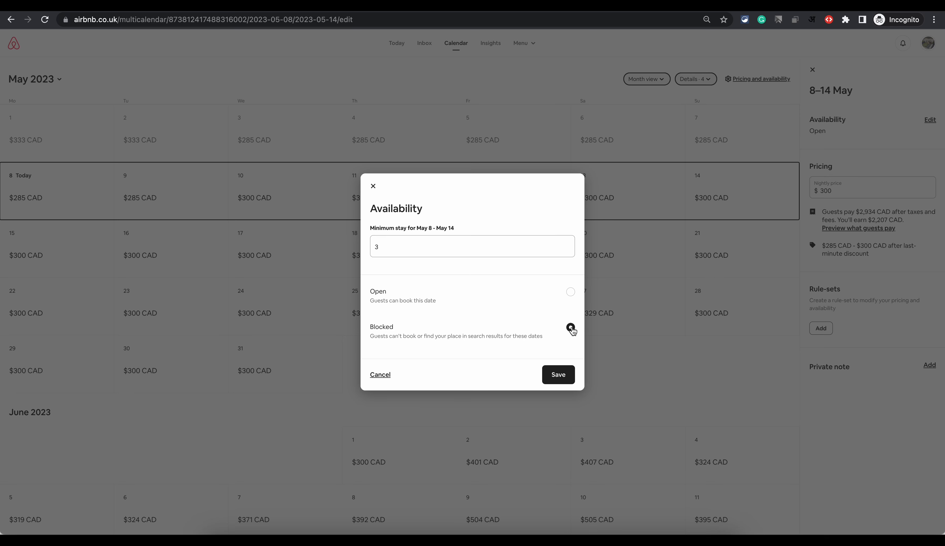
{"action": "left_click", "coordinate": [571, 292]}
{"action": "left_click", "coordinate": [558, 375]}
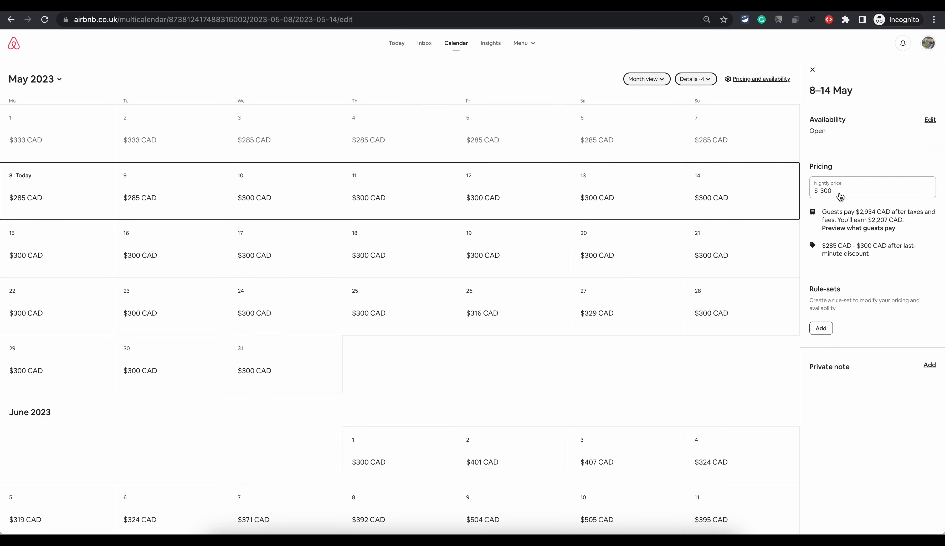
Set the nightly price for 8–14 May to $250 and save it
{"action": "left_click", "coordinate": [840, 193]}
{"action": "left_click_drag", "start_coordinate": [833, 114], "coordinate": [821, 114]}
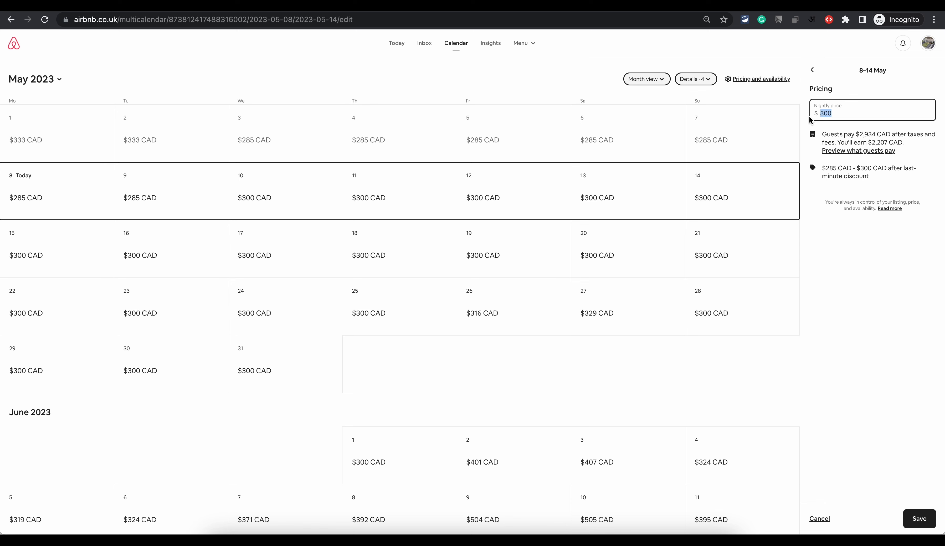
{"action": "type", "text": "250"}
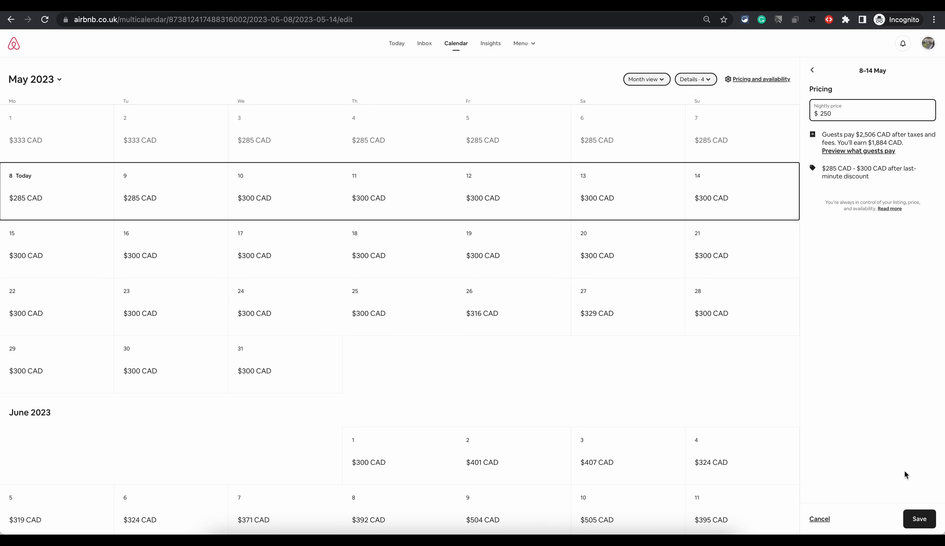
{"action": "left_click", "coordinate": [917, 519]}
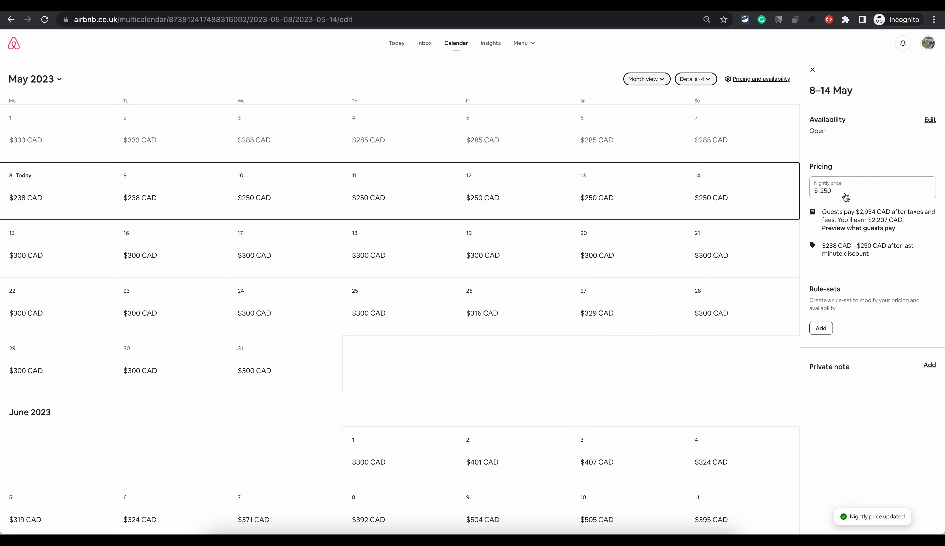
Restore the nightly price for 8–14 May to $300 and check the host earnings for those dates
{"action": "left_click", "coordinate": [843, 192]}
{"action": "left_click_drag", "start_coordinate": [837, 112], "coordinate": [792, 119]}
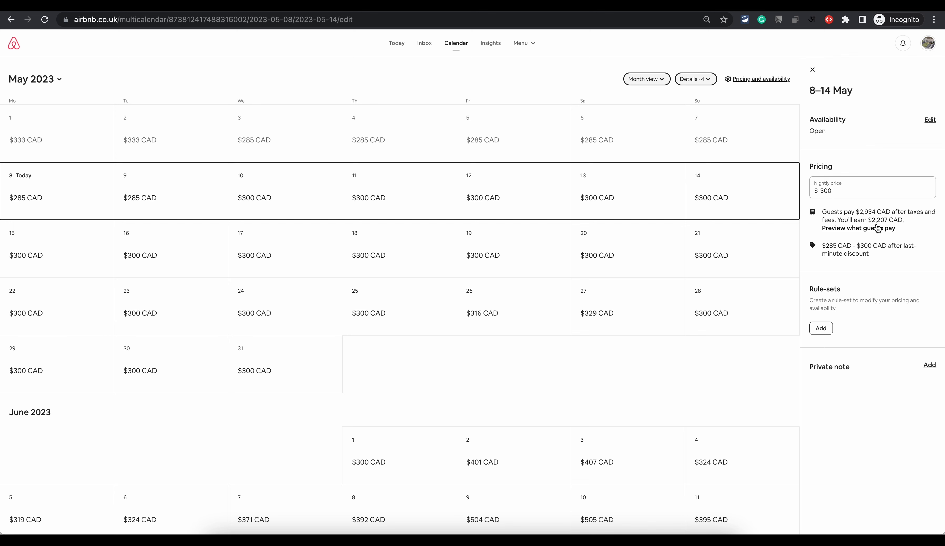
{"action": "left_click_drag", "start_coordinate": [868, 221], "coordinate": [889, 221]}
Start a new rule-set for 8–14 May and give it a 10% decrease in the nightly price
{"action": "left_click", "coordinate": [821, 328]}
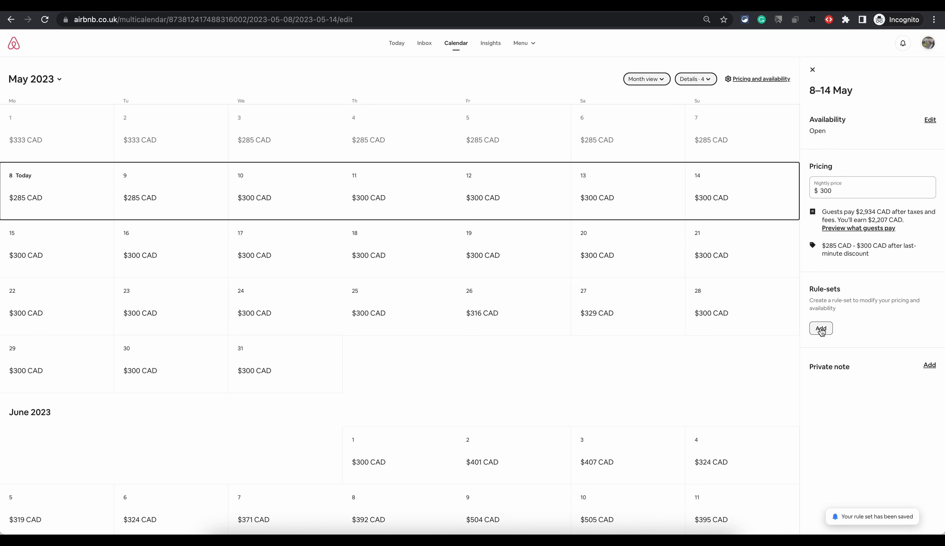
{"action": "left_click", "coordinate": [821, 329]}
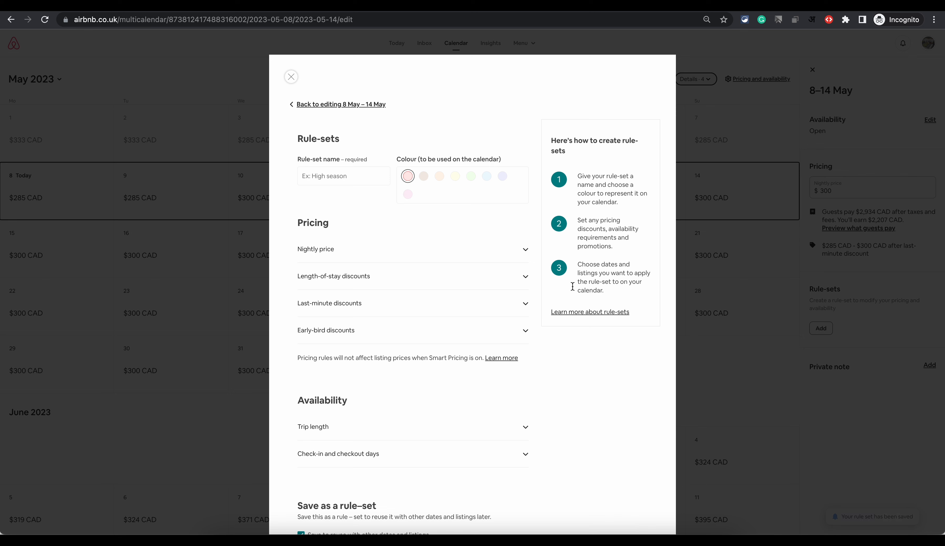
{"action": "mouse_move", "coordinate": [330, 255]}
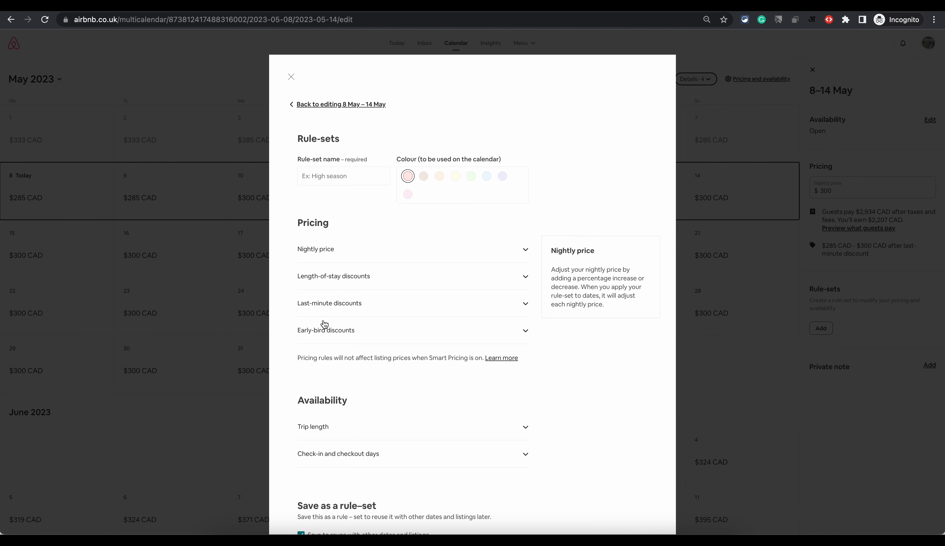
{"action": "left_click", "coordinate": [323, 250]}
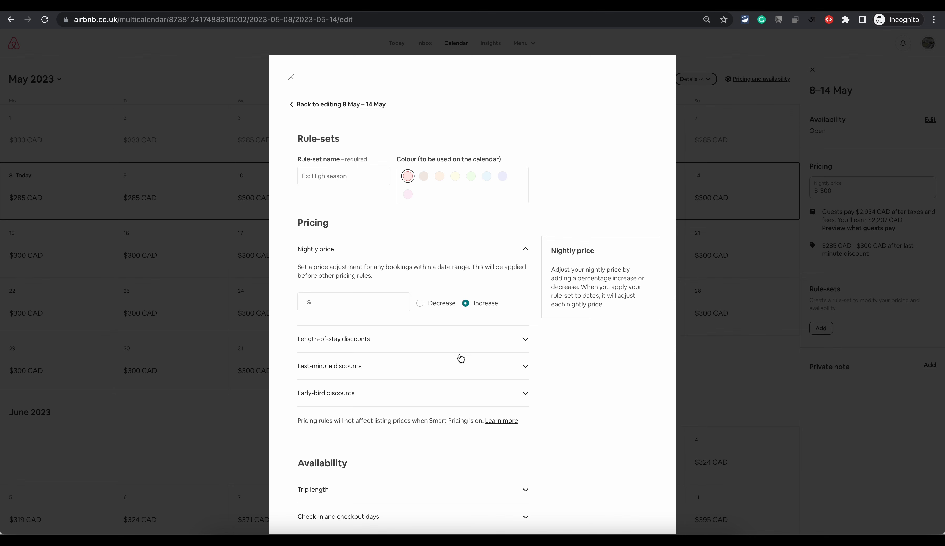
{"action": "left_click", "coordinate": [331, 302]}
{"action": "type", "text": "10"}
{"action": "left_click", "coordinate": [420, 303]}
Add a length-of-stay discount of 5% for 4-night stays to the rule-set
{"action": "left_click", "coordinate": [362, 338]}
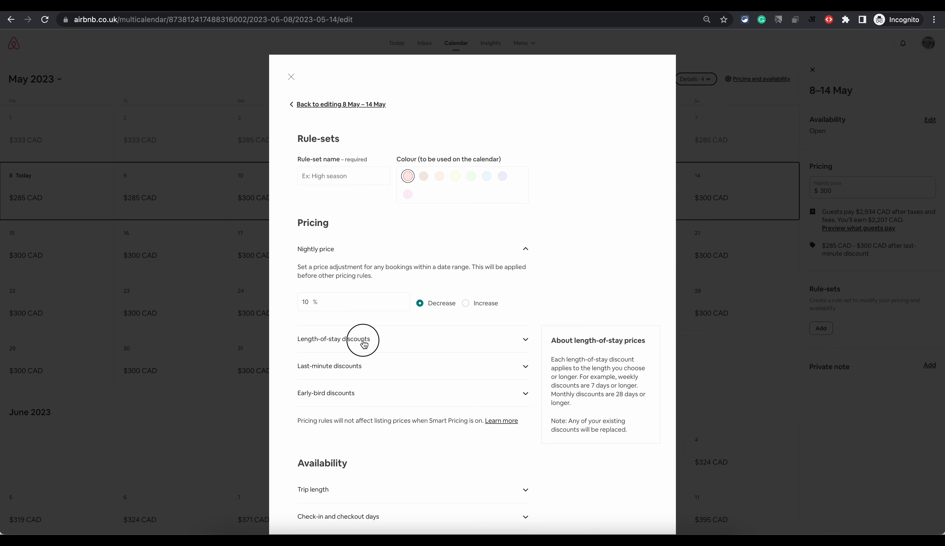
{"action": "scroll", "coordinate": [409, 369], "scroll_direction": "down", "scroll_amount": 1}
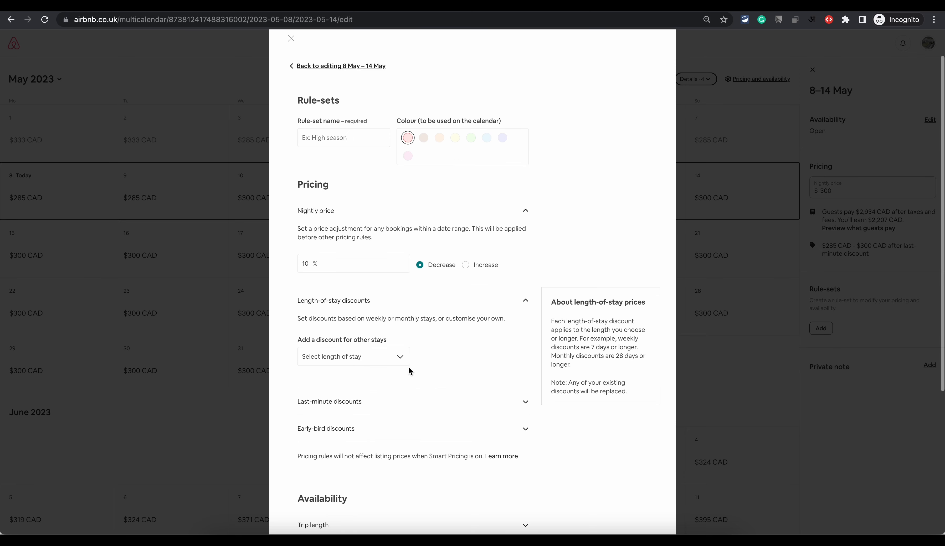
{"action": "left_click", "coordinate": [355, 361]}
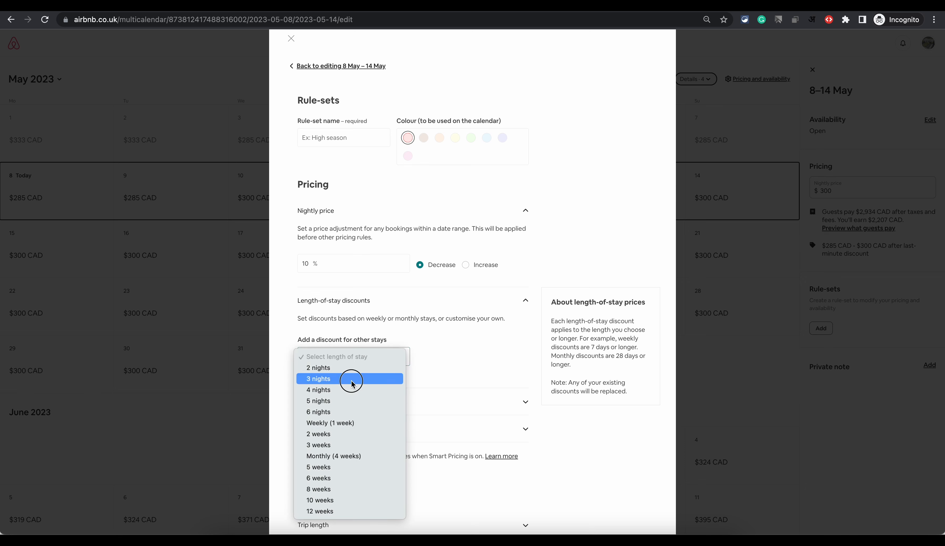
{"action": "left_click", "coordinate": [352, 390]}
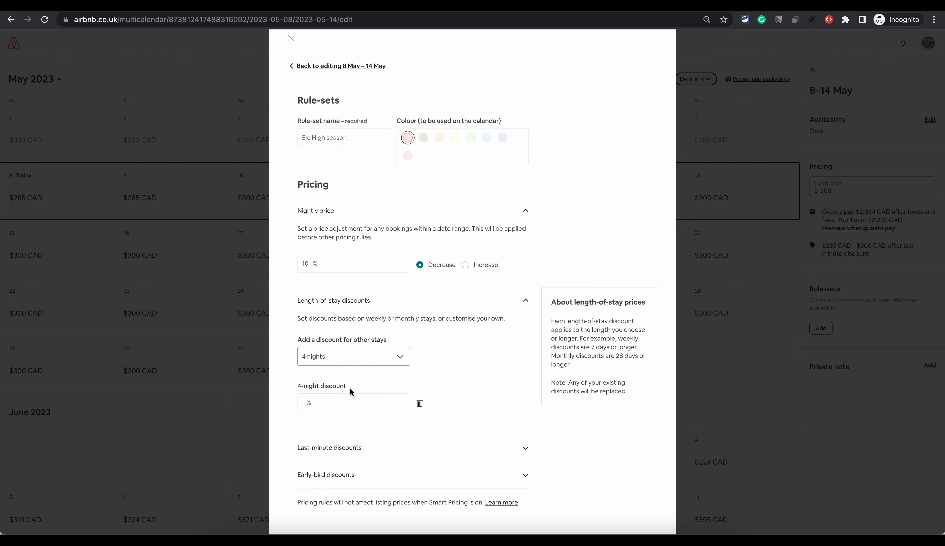
{"action": "left_click", "coordinate": [342, 408]}
{"action": "type", "text": "5"}
Expand the last-minute discounts and examine the rule-set's remaining discount, availability and saving options
{"action": "scroll", "coordinate": [352, 408], "scroll_direction": "down", "scroll_amount": 3}
{"action": "left_click", "coordinate": [355, 330]}
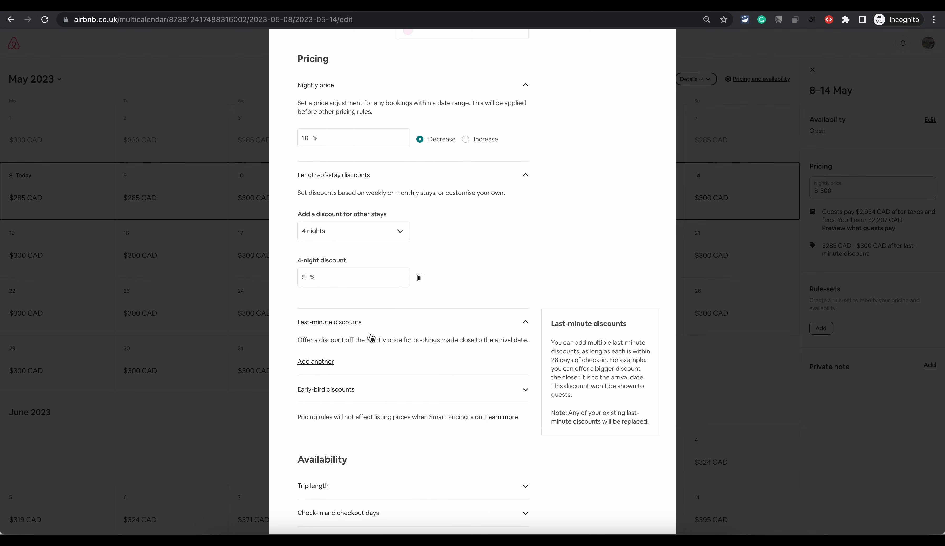
{"action": "scroll", "coordinate": [372, 393], "scroll_direction": "down", "scroll_amount": 4}
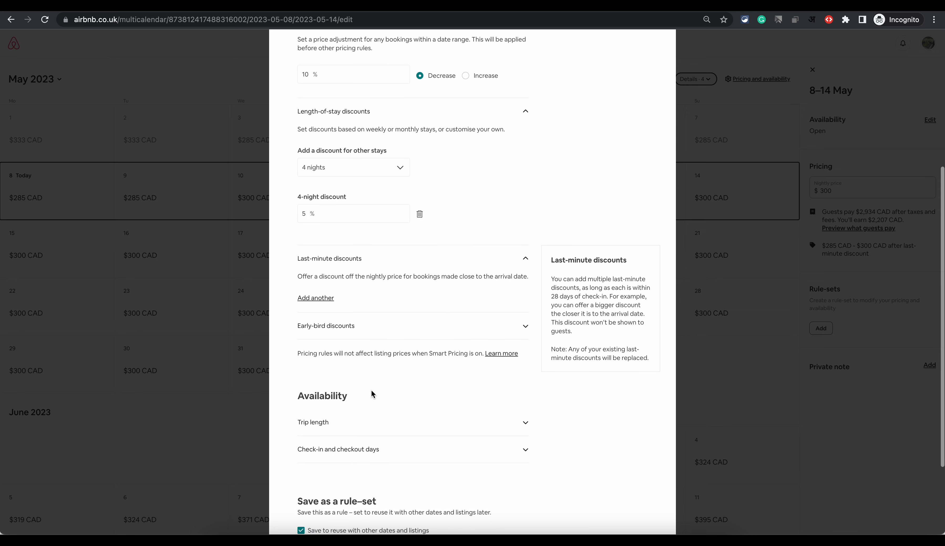
{"action": "scroll", "coordinate": [374, 383], "scroll_direction": "up", "scroll_amount": 5}
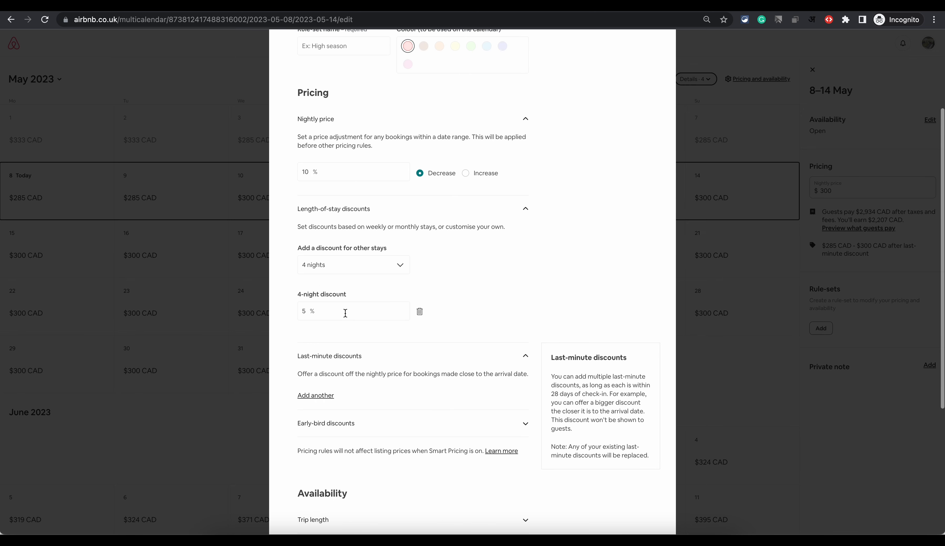
{"action": "scroll", "coordinate": [376, 314], "scroll_direction": "down", "scroll_amount": 5}
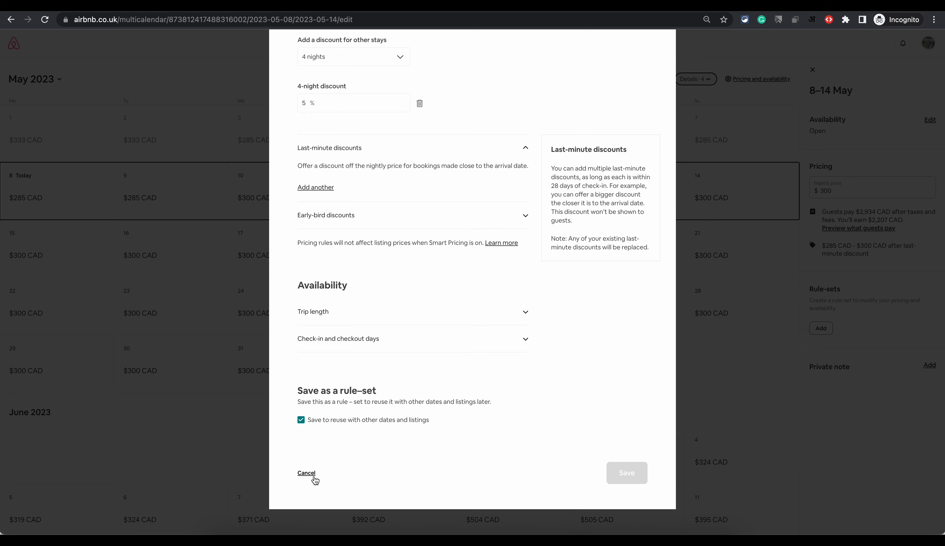
Name the rule-set "Test Rule Set" and close it without saving
{"action": "scroll", "coordinate": [354, 352], "scroll_direction": "up", "scroll_amount": 8}
{"action": "left_click", "coordinate": [321, 182]}
{"action": "type", "text": "Test Rule Set"}
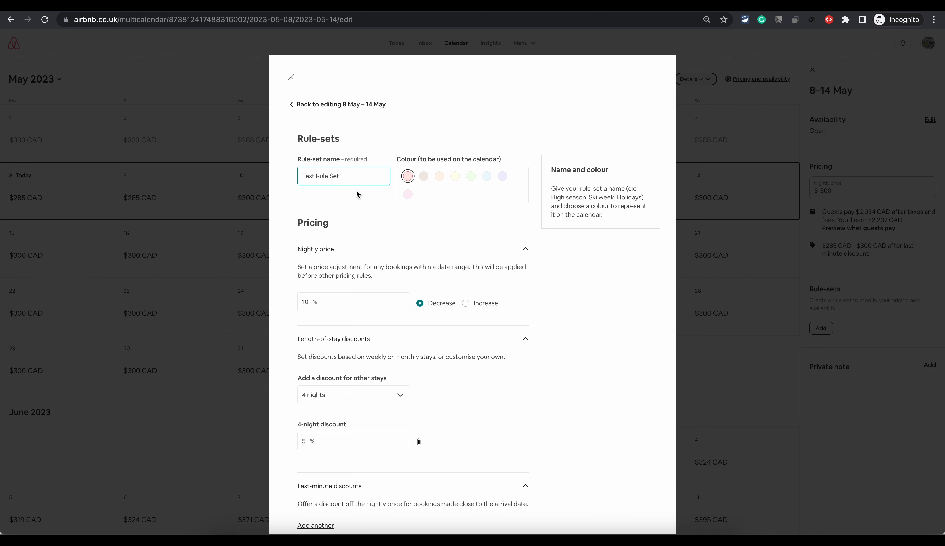
{"action": "left_click", "coordinate": [291, 77]}
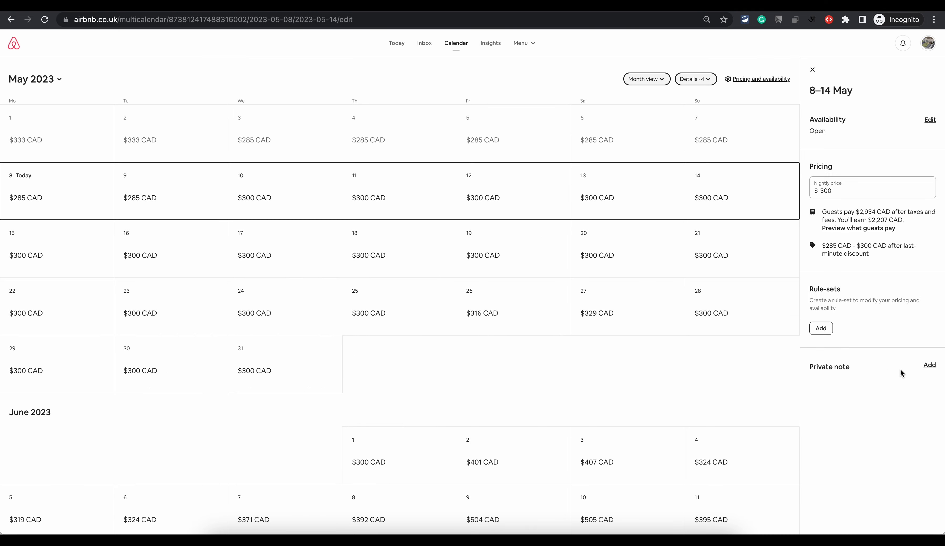
Add the private note "Test" to 8–14 May and save it
{"action": "left_click", "coordinate": [930, 366]}
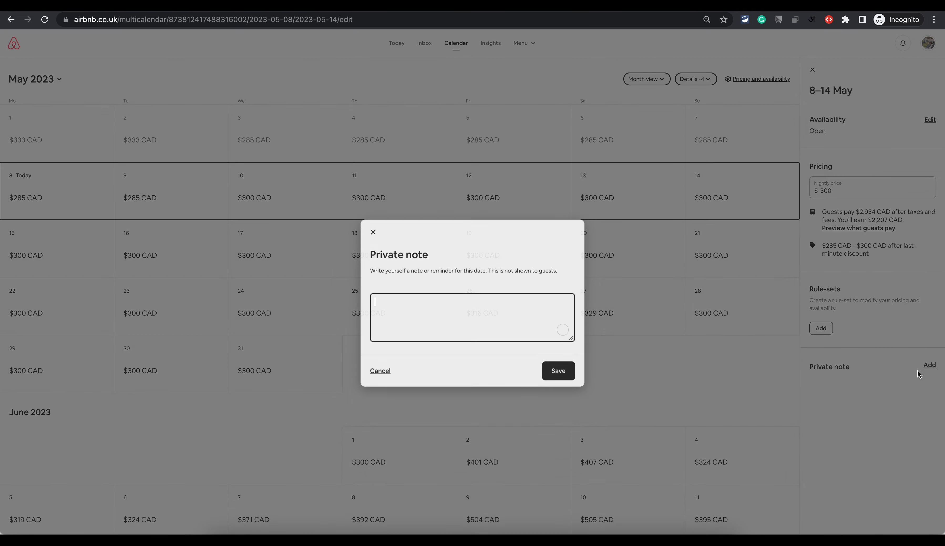
{"action": "type", "text": "Test"}
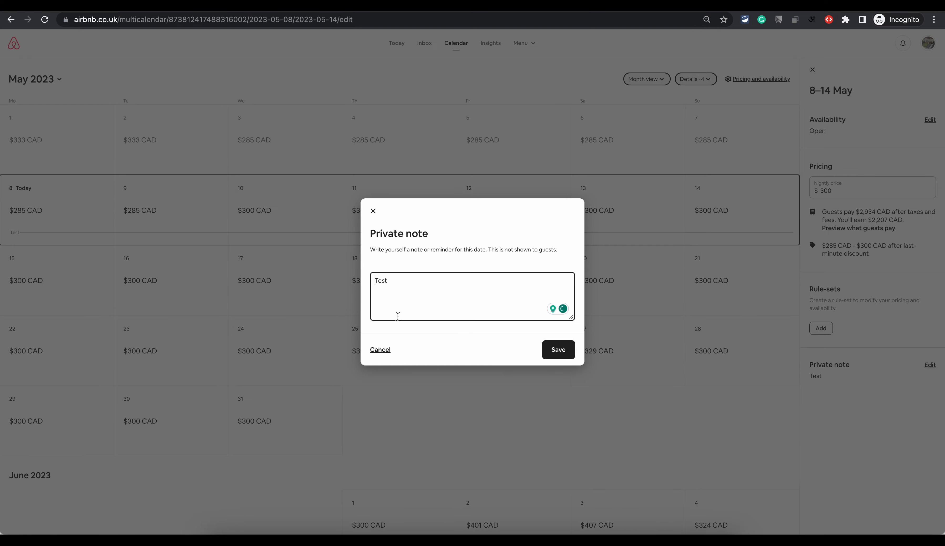
{"action": "left_click", "coordinate": [559, 350]}
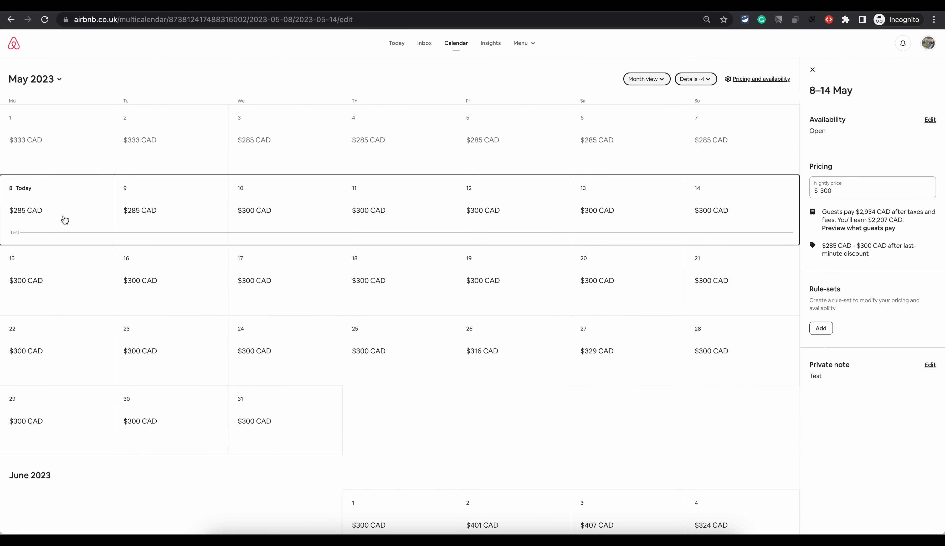
View the private note for 14 May alone, and reselect the dates 8–14 May
{"action": "left_click", "coordinate": [786, 221]}
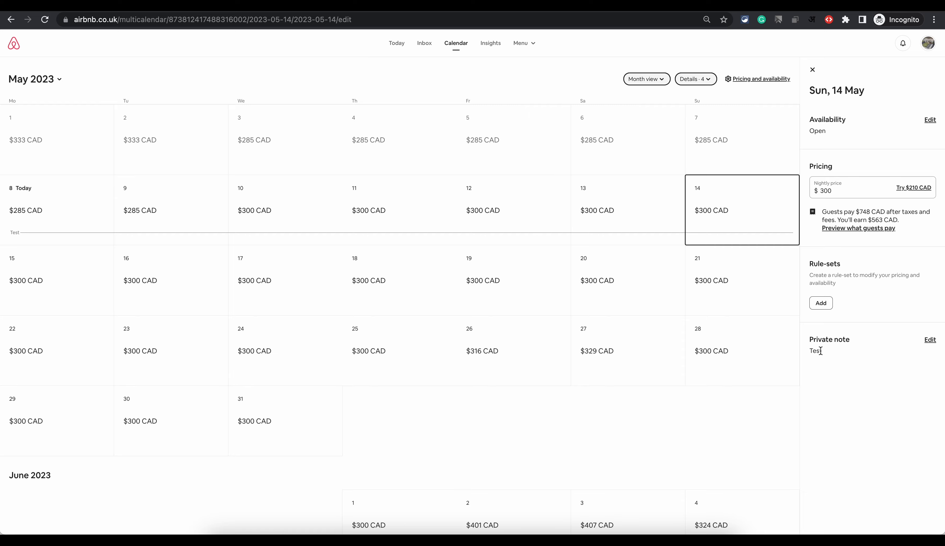
{"action": "left_click_drag", "start_coordinate": [64, 212], "coordinate": [698, 211]}
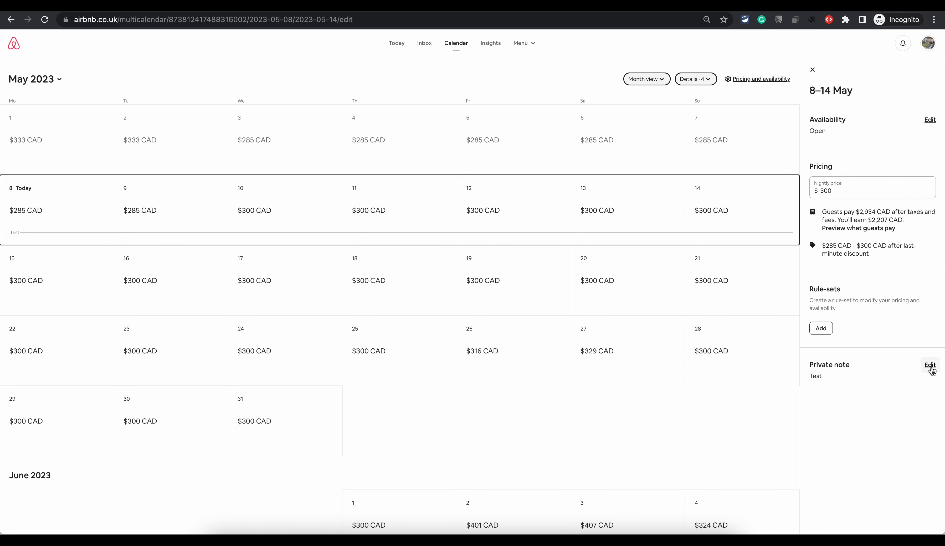
Clear the private note for 8–14 May and save it
{"action": "left_click", "coordinate": [930, 365]}
{"action": "left_click", "coordinate": [428, 284]}
{"action": "key", "text": "super+a"}
{"action": "key", "text": "BackSpace"}
{"action": "left_click", "coordinate": [559, 350]}
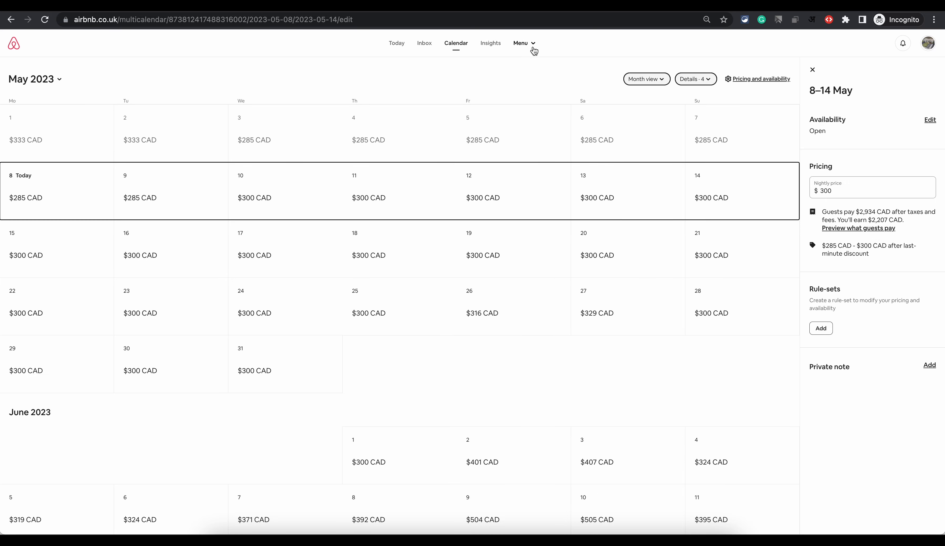
Open the listing's pricing and availability settings and review the minimum stay, maximum stay and custom trip lengths
{"action": "left_click", "coordinate": [533, 48]}
{"action": "left_click", "coordinate": [522, 96]}
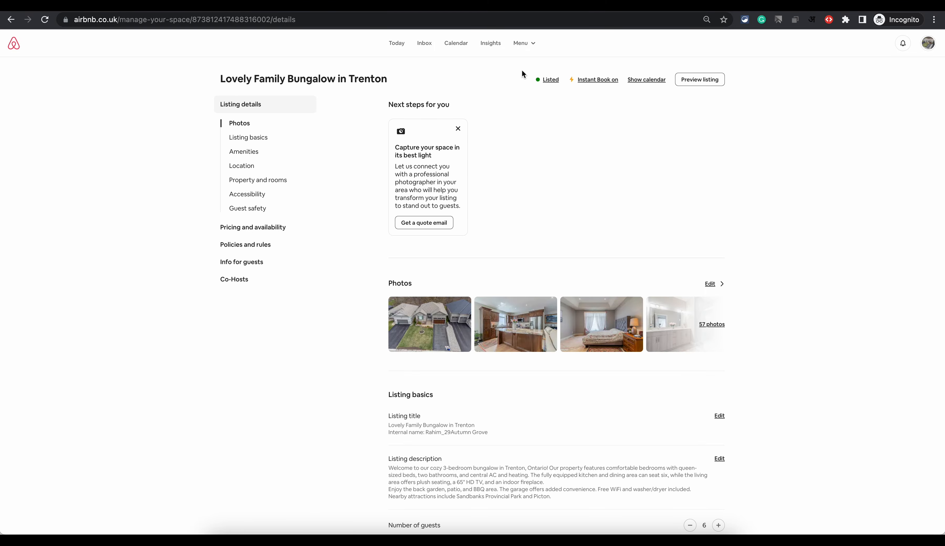
{"action": "left_click", "coordinate": [260, 230]}
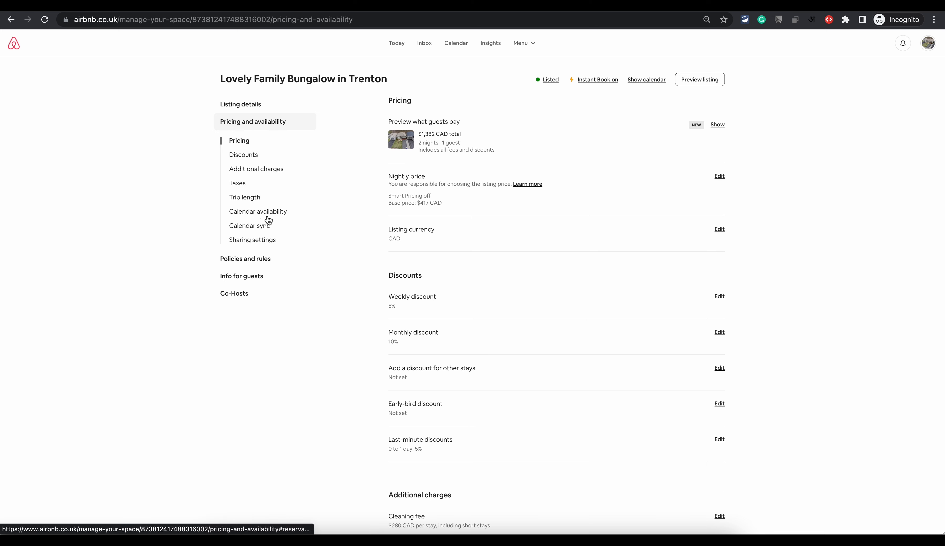
{"action": "scroll", "coordinate": [285, 230], "scroll_direction": "down", "scroll_amount": 10}
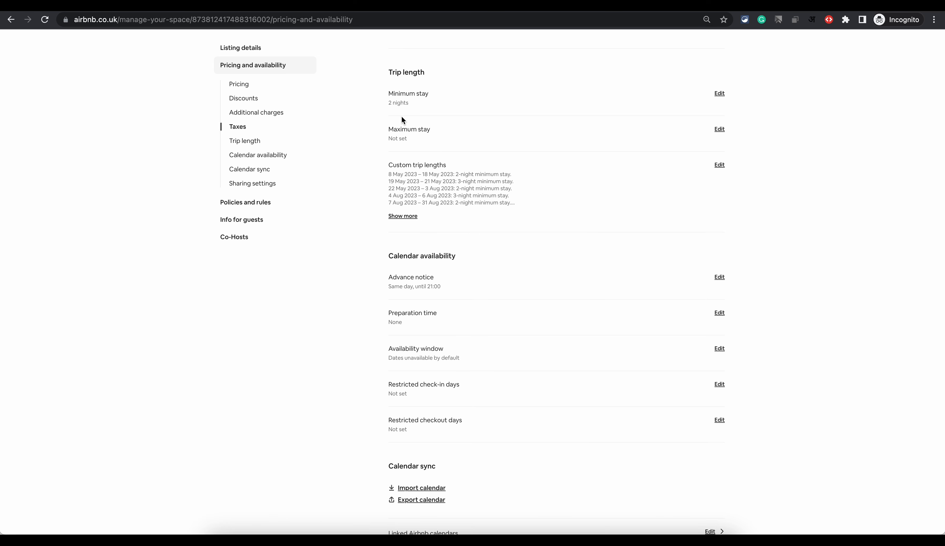
{"action": "left_click_drag", "start_coordinate": [389, 93], "coordinate": [428, 95]}
{"action": "left_click_drag", "start_coordinate": [382, 129], "coordinate": [431, 130]}
{"action": "left_click_drag", "start_coordinate": [389, 167], "coordinate": [471, 166]}
Review the advance notice, preparation time and availability window under the listing's calendar availability settings
{"action": "left_click", "coordinate": [389, 279]}
{"action": "left_click_drag", "start_coordinate": [392, 278], "coordinate": [437, 278]}
{"action": "left_click", "coordinate": [393, 295]}
{"action": "left_click_drag", "start_coordinate": [387, 315], "coordinate": [441, 314]}
{"action": "left_click_drag", "start_coordinate": [386, 349], "coordinate": [445, 350]}
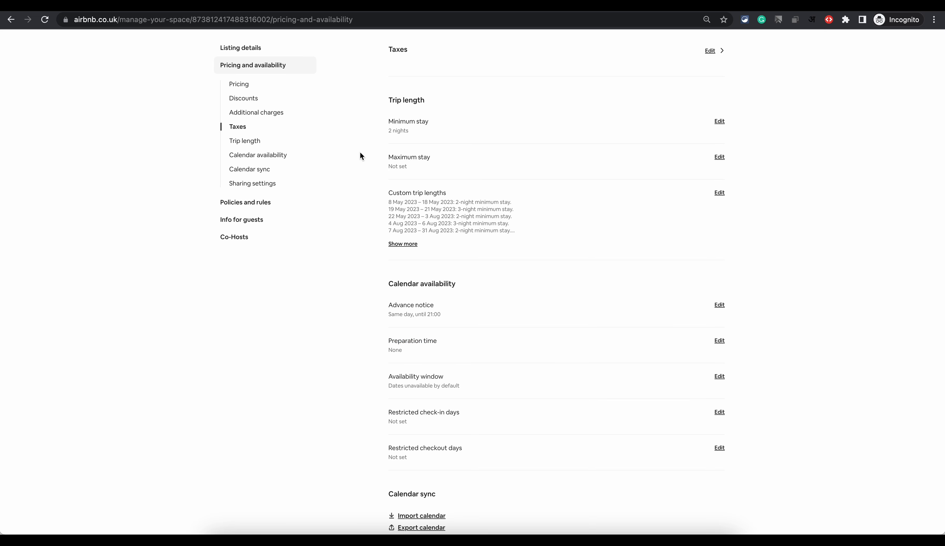
{"action": "scroll", "coordinate": [413, 400], "scroll_direction": "up", "scroll_amount": 1}
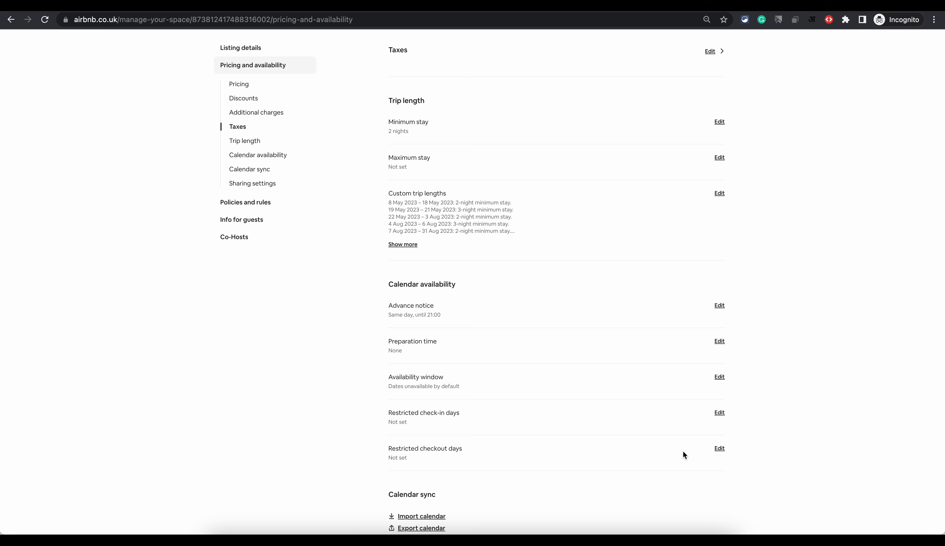
{"action": "scroll", "coordinate": [545, 379], "scroll_direction": "up", "scroll_amount": 10}
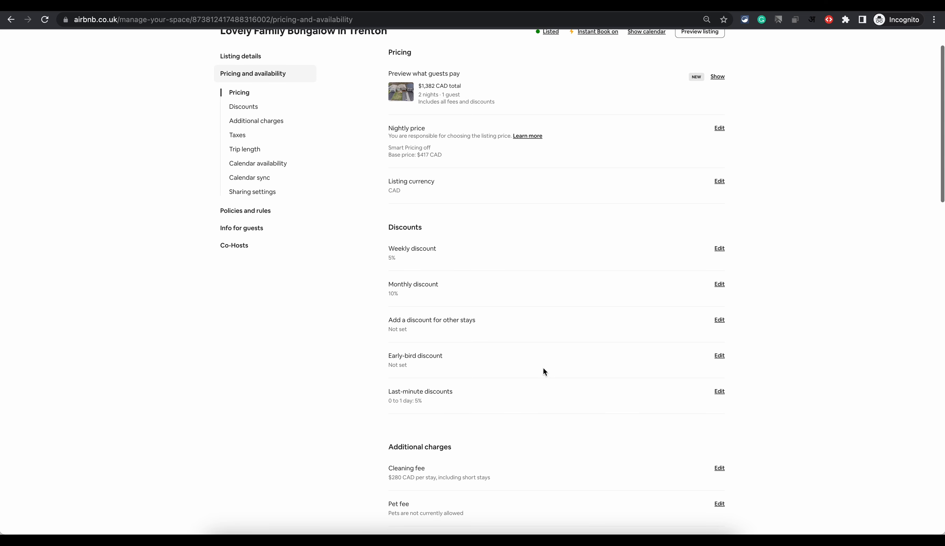
Return to the Lovely Family Bungalow in Trenton listing's calendar and select the dates 15–20 May
{"action": "left_click", "coordinate": [456, 43]}
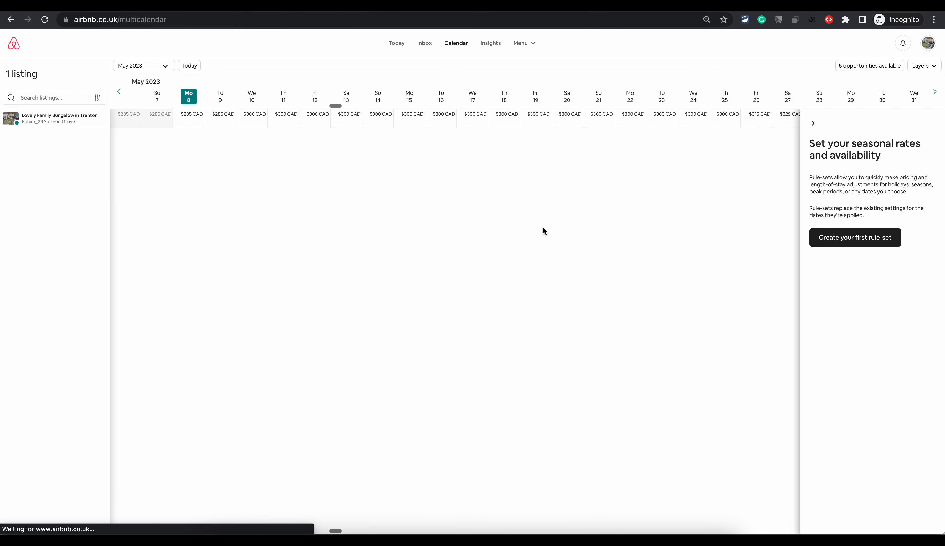
{"action": "left_click", "coordinate": [52, 119]}
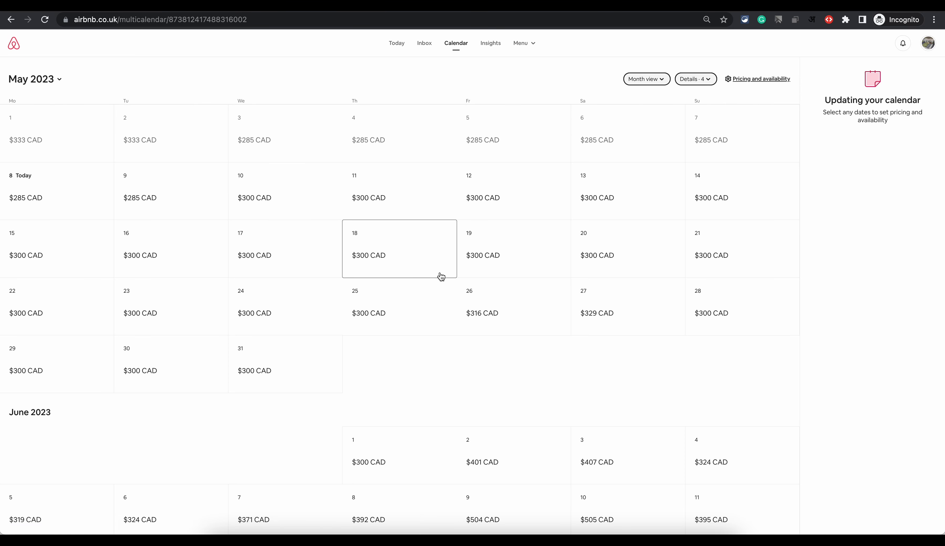
{"action": "left_click_drag", "start_coordinate": [85, 247], "coordinate": [634, 252]}
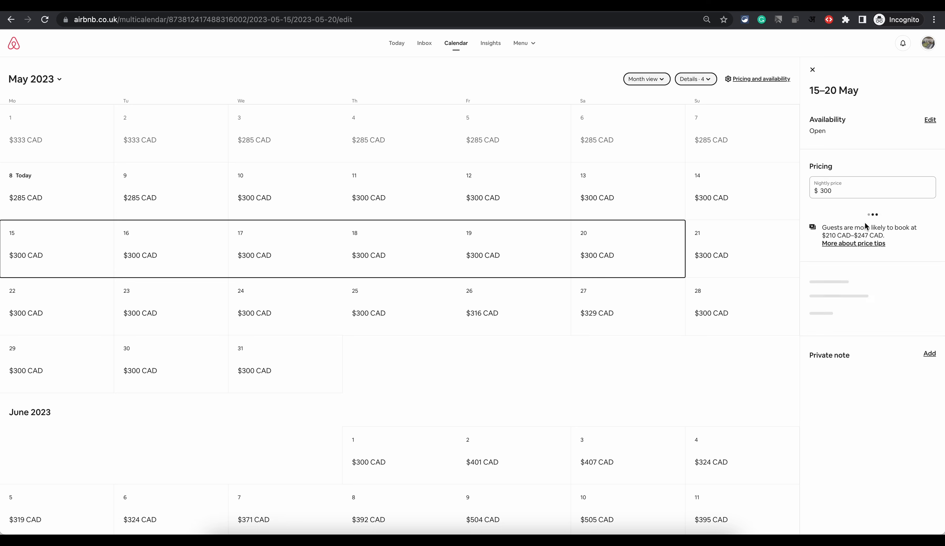